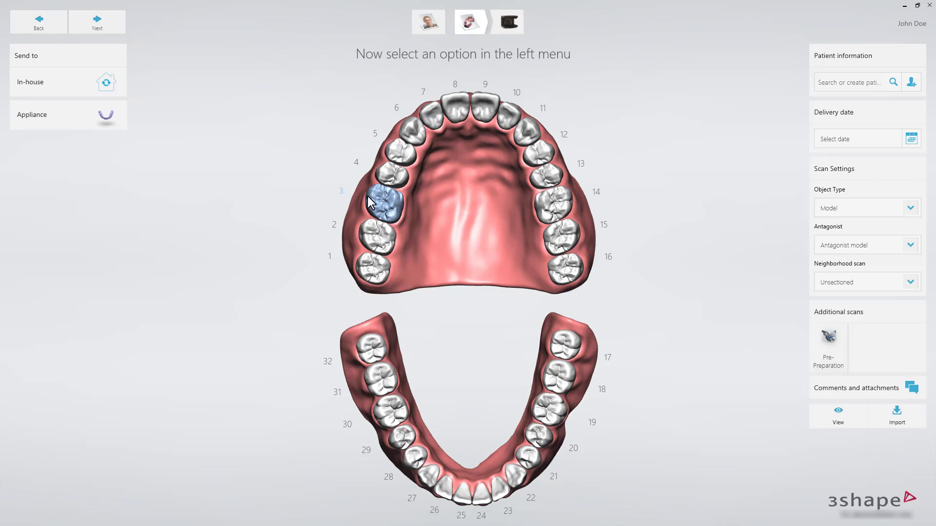
# Make the order a splint appliance and enter the patient's name in Patient information.
pyautogui.click(73, 126)
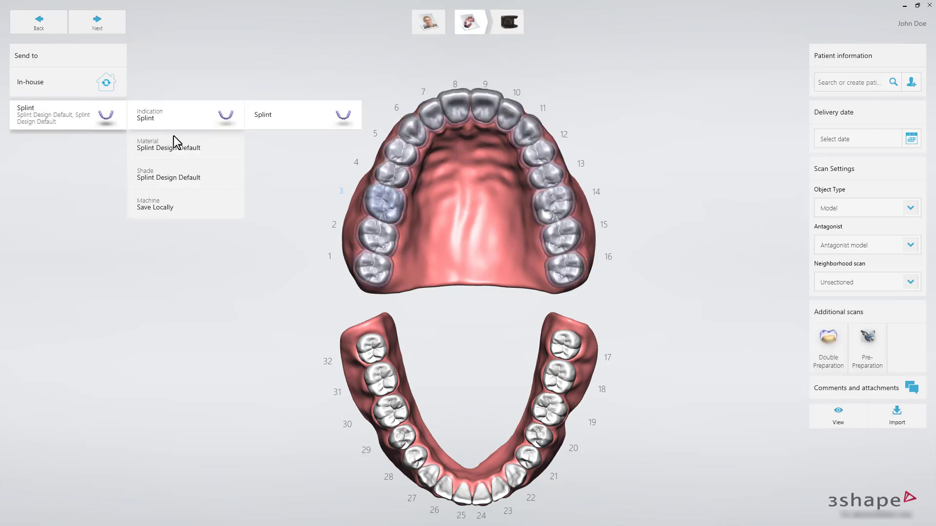
pyautogui.click(297, 165)
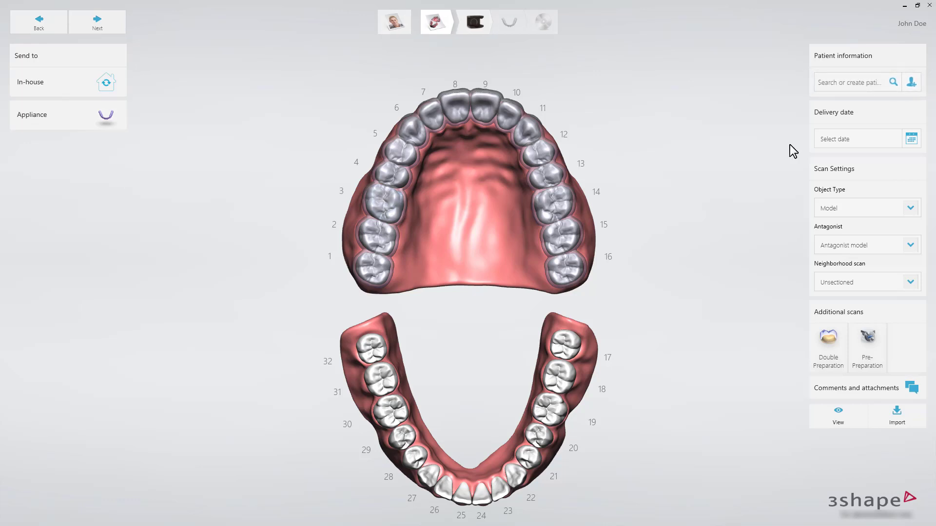
pyautogui.write('John Doe')
# Add the patient as a new record with a date of birth and save it.
pyautogui.click(910, 86)
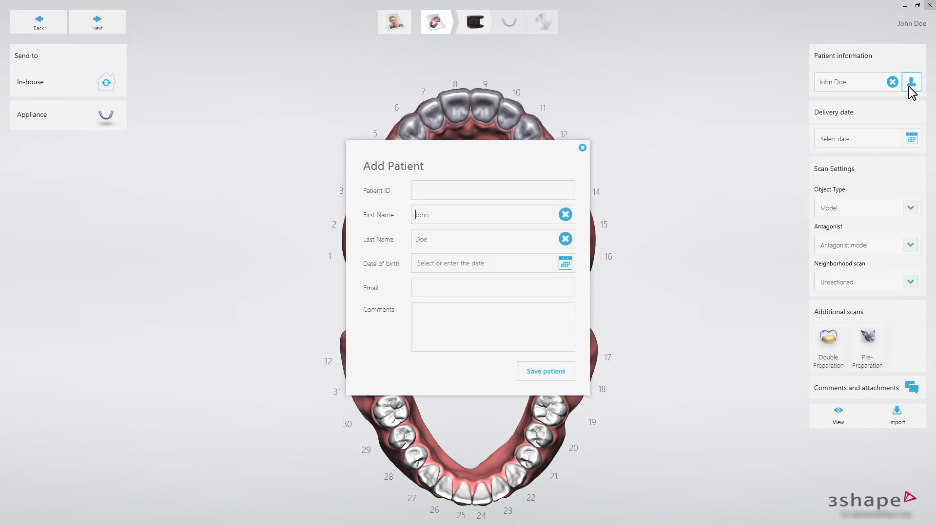
pyautogui.click(565, 263)
pyautogui.click(509, 408)
pyautogui.click(484, 372)
pyautogui.click(474, 385)
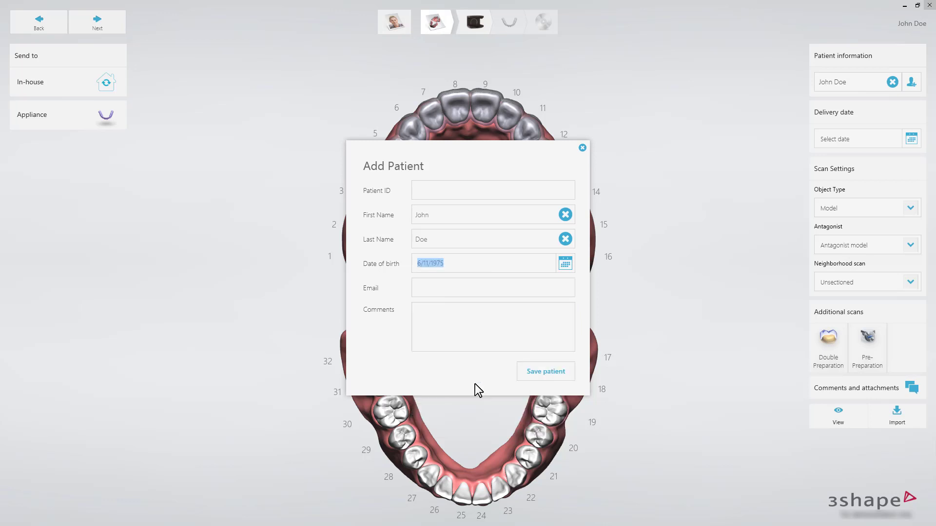
pyautogui.click(540, 379)
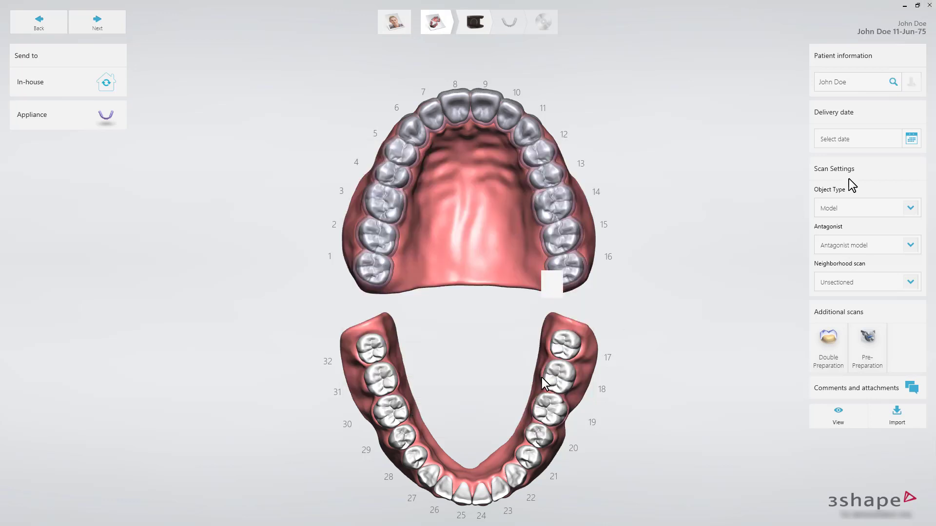
# Set the delivery date to 31-Jan-19 at 13:00.
pyautogui.click(911, 140)
pyautogui.click(491, 293)
pyautogui.click(501, 393)
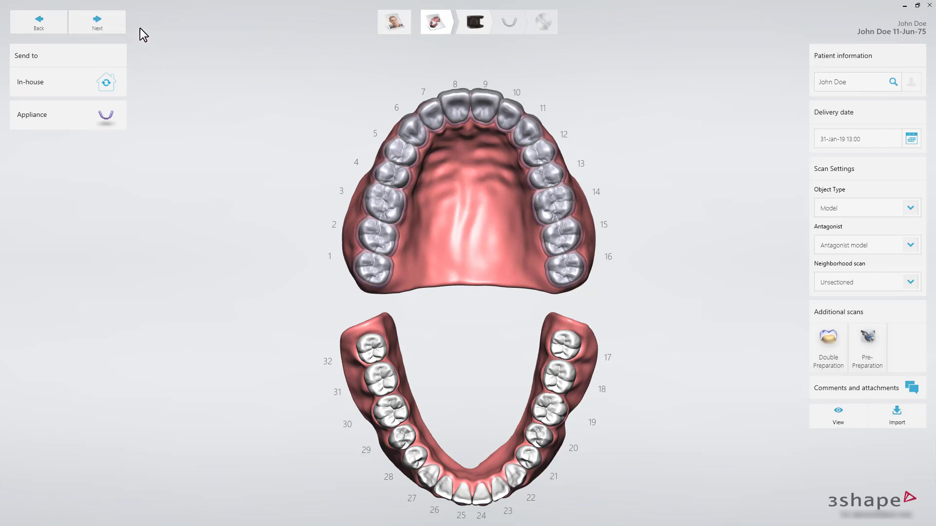
# Run the maxillary and mandibular scans, rotating each to check it, then advance to Inspect.
pyautogui.click(121, 28)
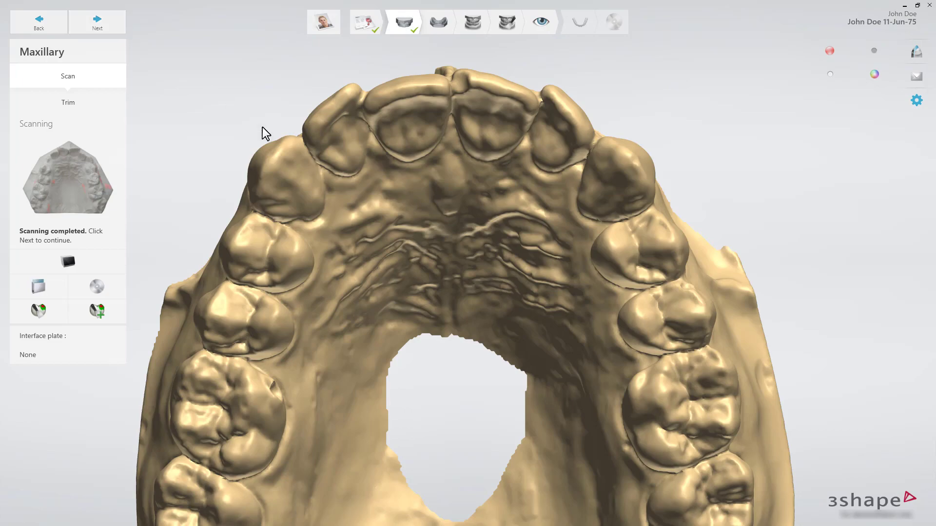
pyautogui.moveTo(342, 190); pyautogui.dragTo(438, 357, button='right')
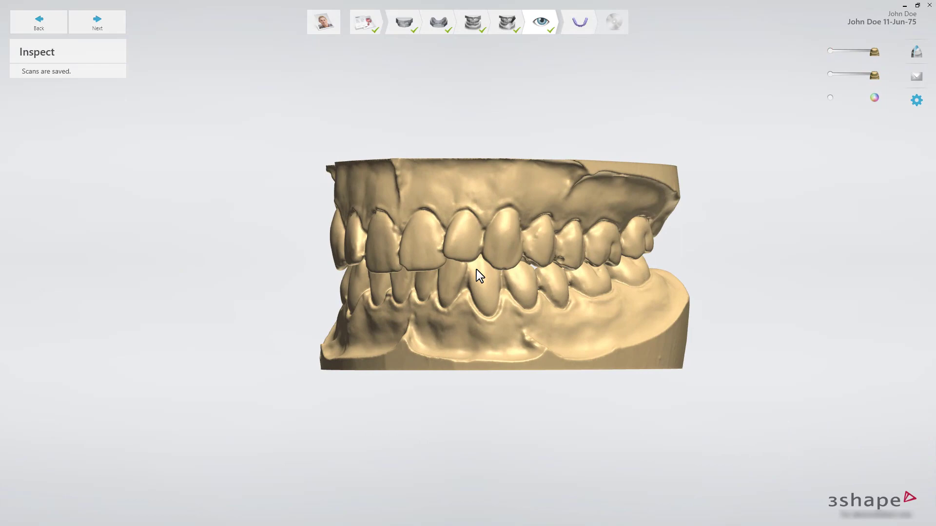
pyautogui.moveTo(476, 270); pyautogui.dragTo(581, 277)
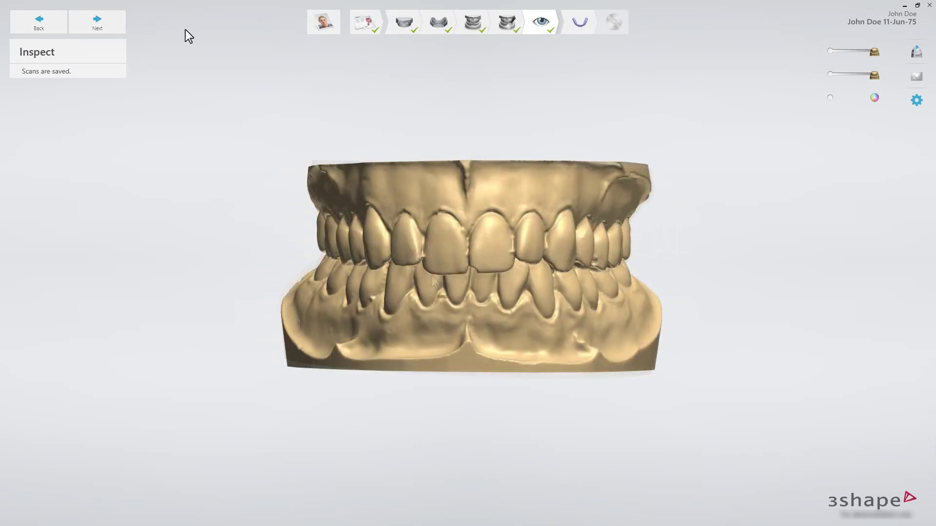
pyautogui.click(119, 27)
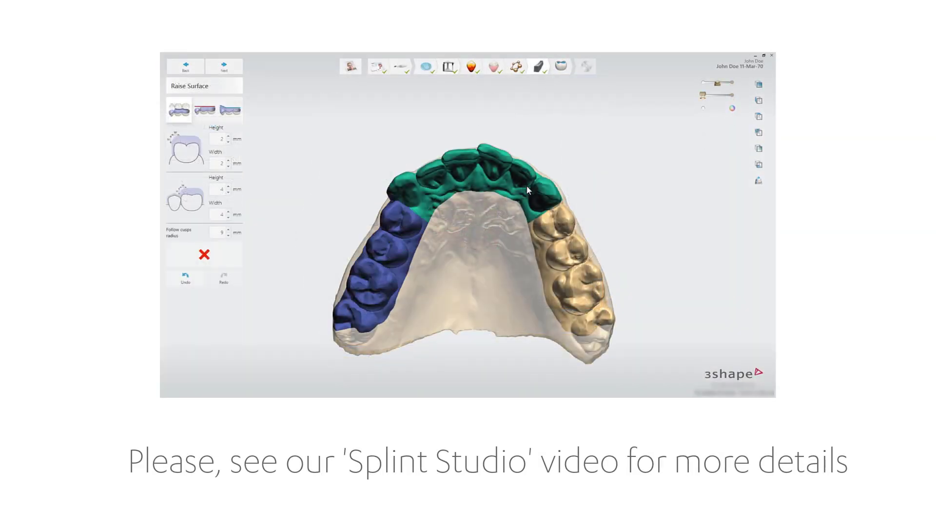
# Paint the right-side molars to select them in the splint preparation step.
pyautogui.moveTo(525, 186)
pyautogui.mouseDown()
pyautogui.moveTo(566, 258)
pyautogui.moveTo(592, 349)
pyautogui.mouseUp()
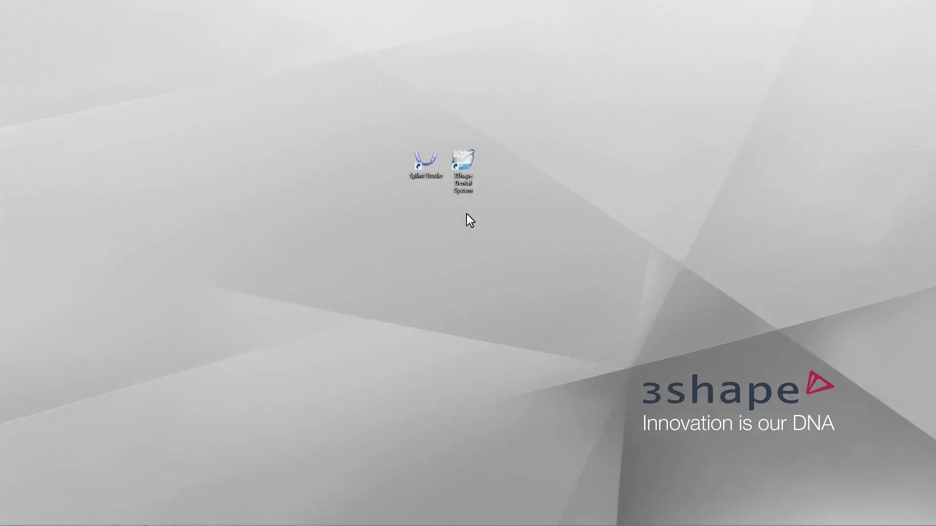
# Sync the 3Shape Communicate Inbox in Dental Manager and accept the new order for manufacturing.
pyautogui.click(472, 194)
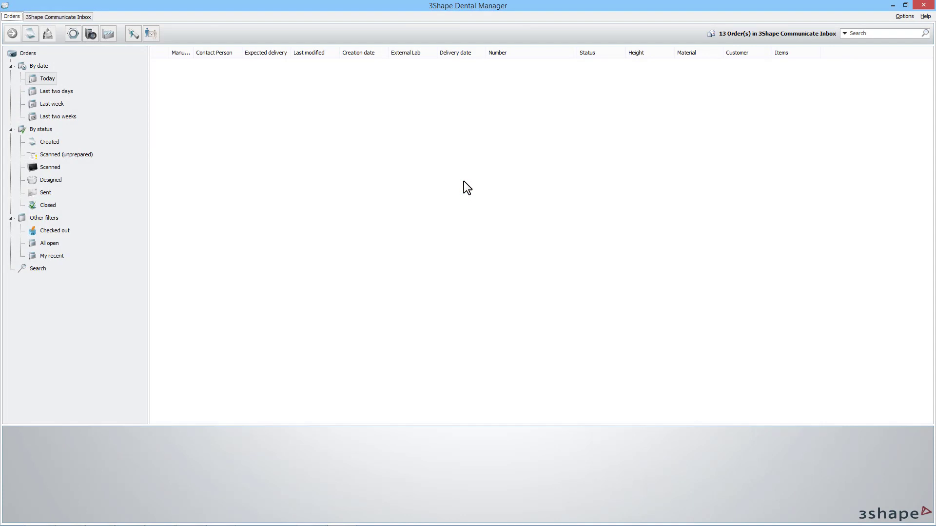
pyautogui.click(80, 14)
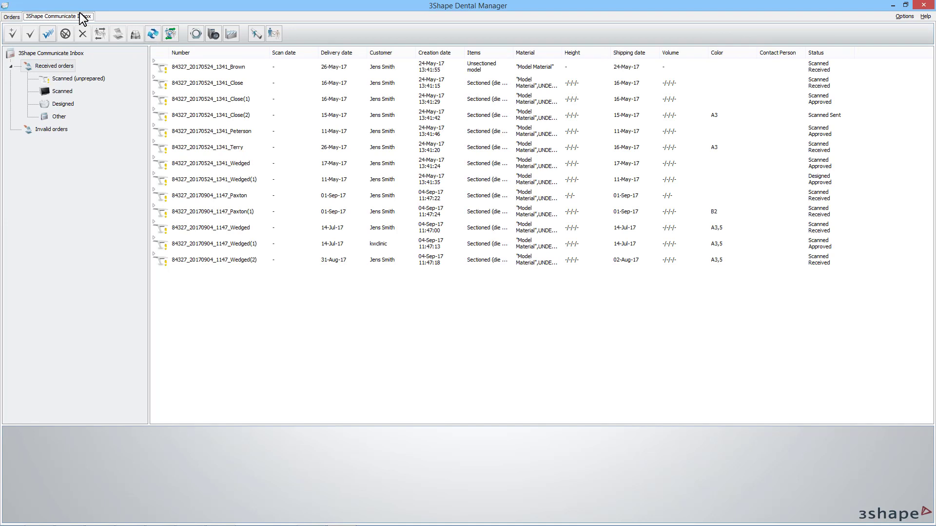
pyautogui.click(153, 34)
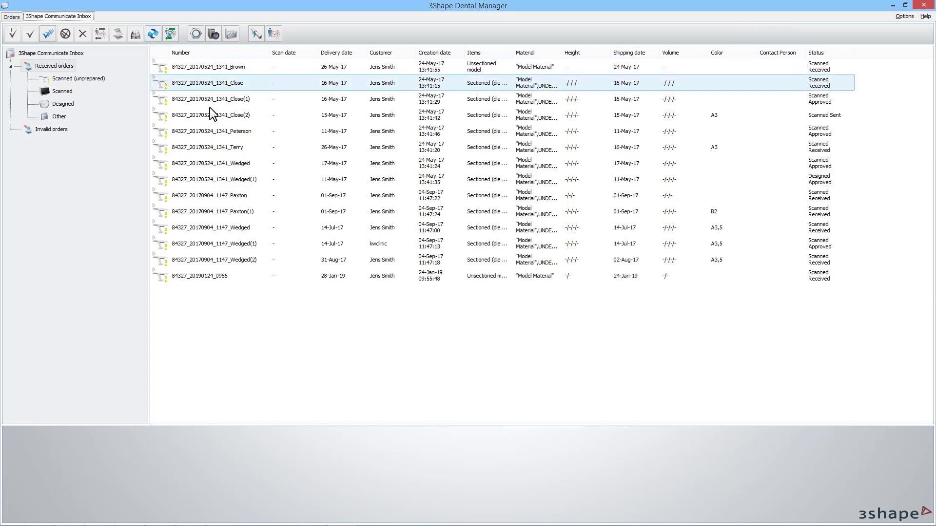
pyautogui.click(239, 276)
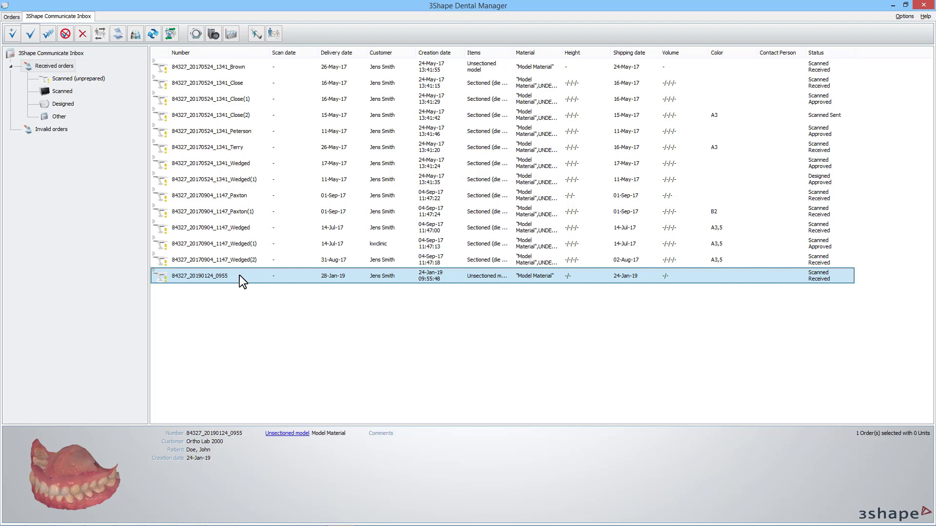
pyautogui.click(33, 38)
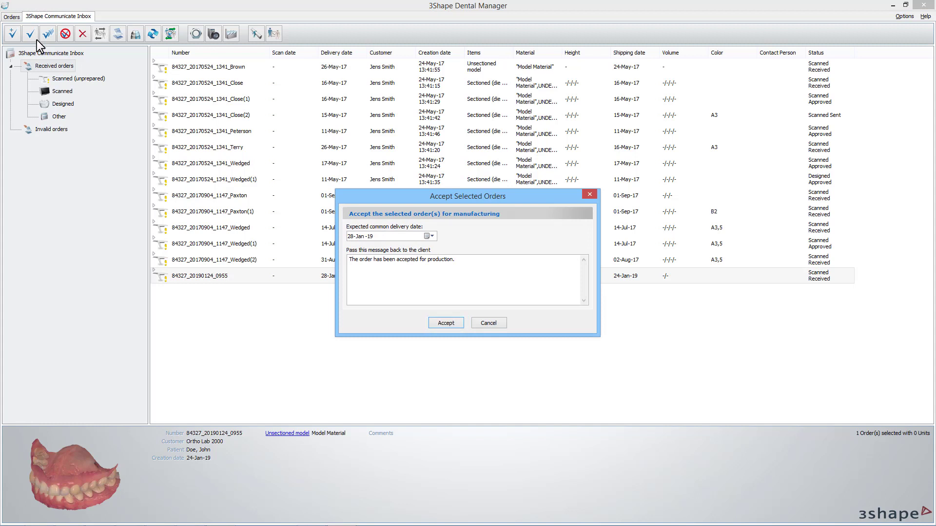
pyautogui.click(445, 324)
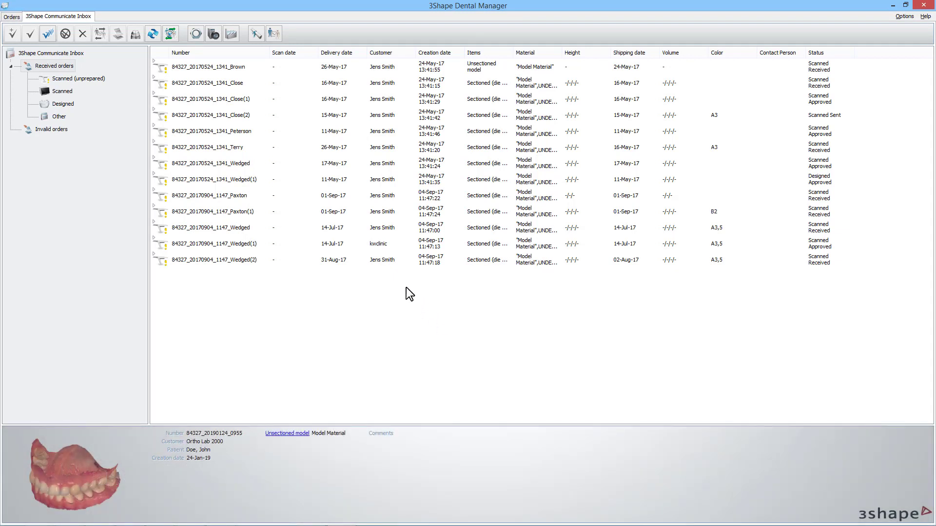
# Open the accepted order's folder through Advanced > Explore Order and view its full path.
pyautogui.click(12, 18)
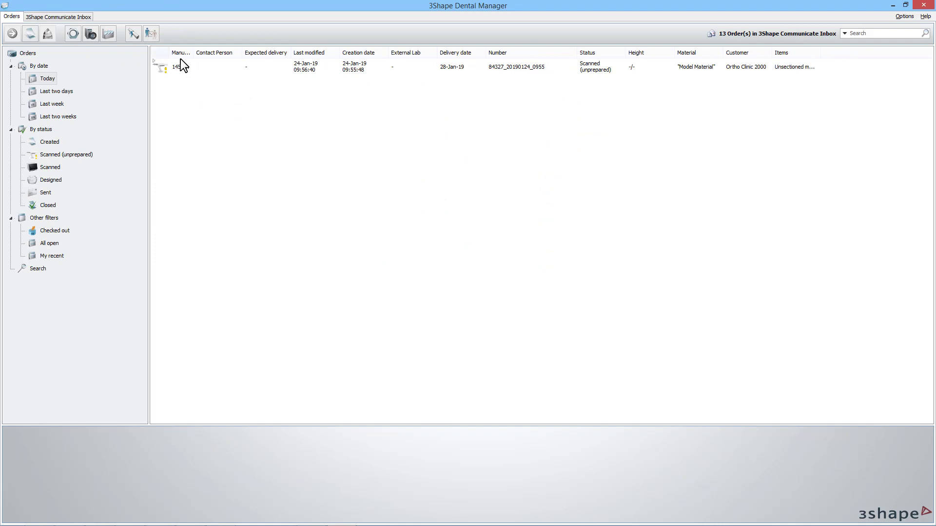
pyautogui.rightClick(276, 69)
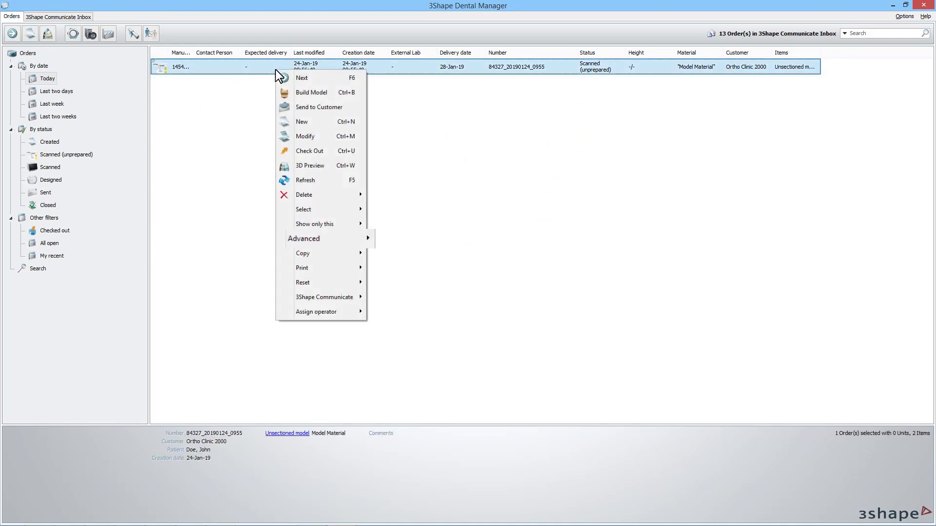
pyautogui.moveTo(327, 241)
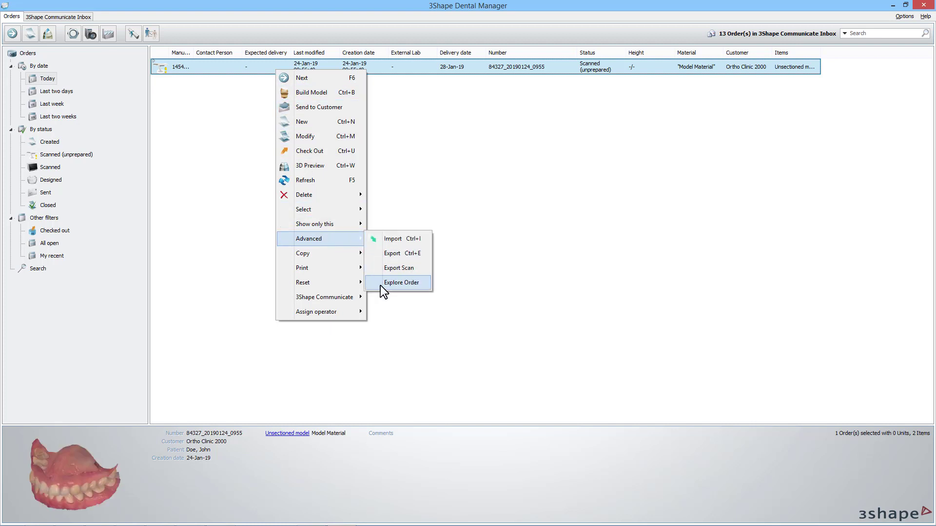
pyautogui.click(401, 283)
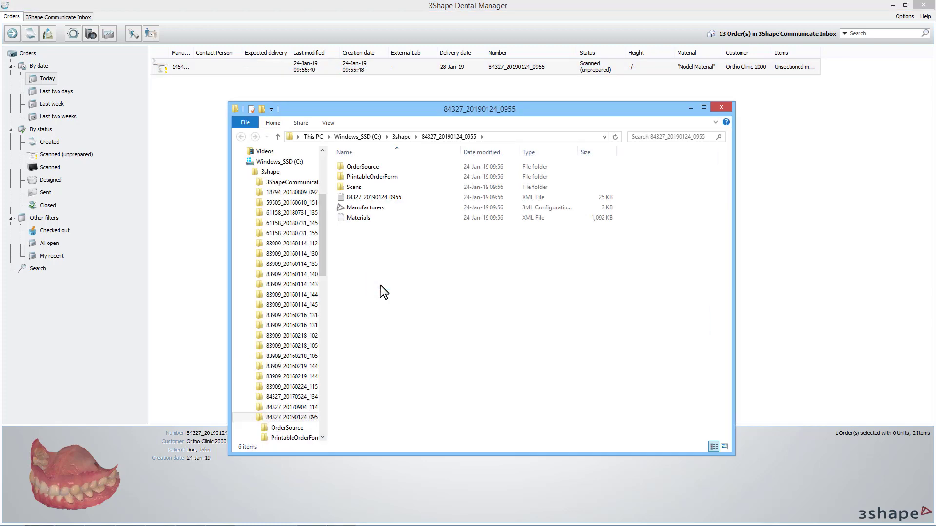
pyautogui.click(493, 138)
pyautogui.hotkey('ctrl', 'c')
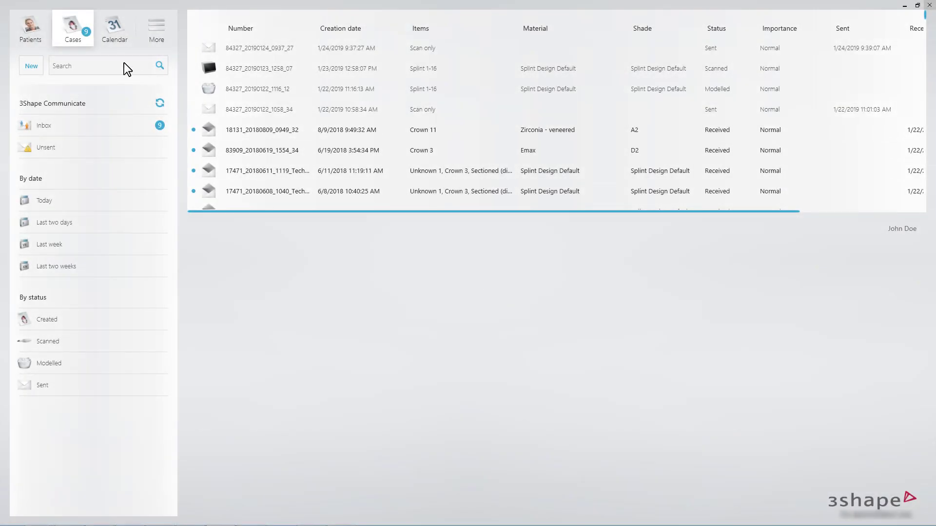
# Create a new case sent In-house with Object Type set to Digital impression.
pyautogui.click(34, 67)
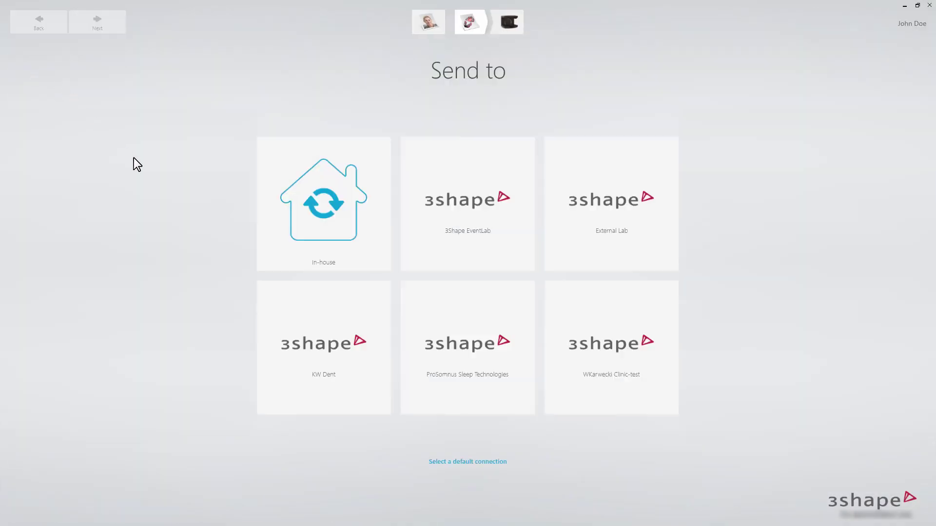
pyautogui.click(274, 256)
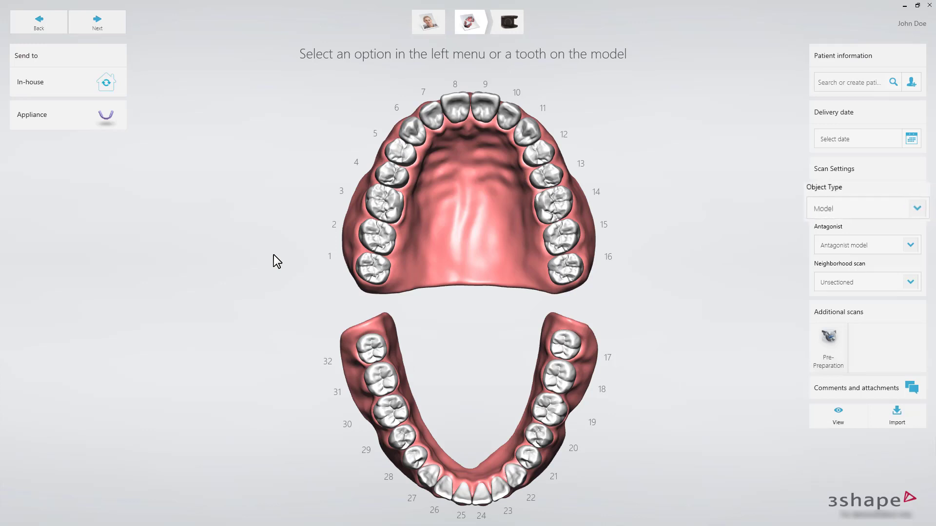
pyautogui.click(879, 209)
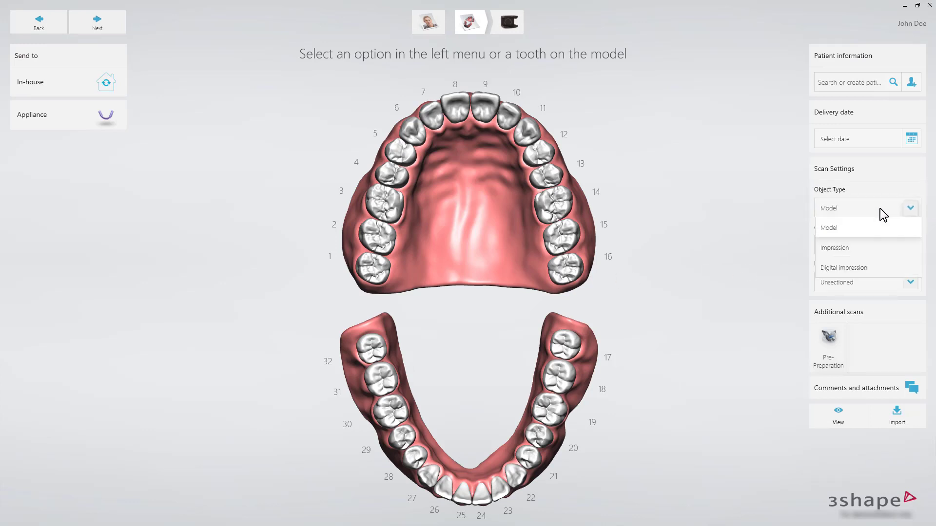
pyautogui.click(847, 268)
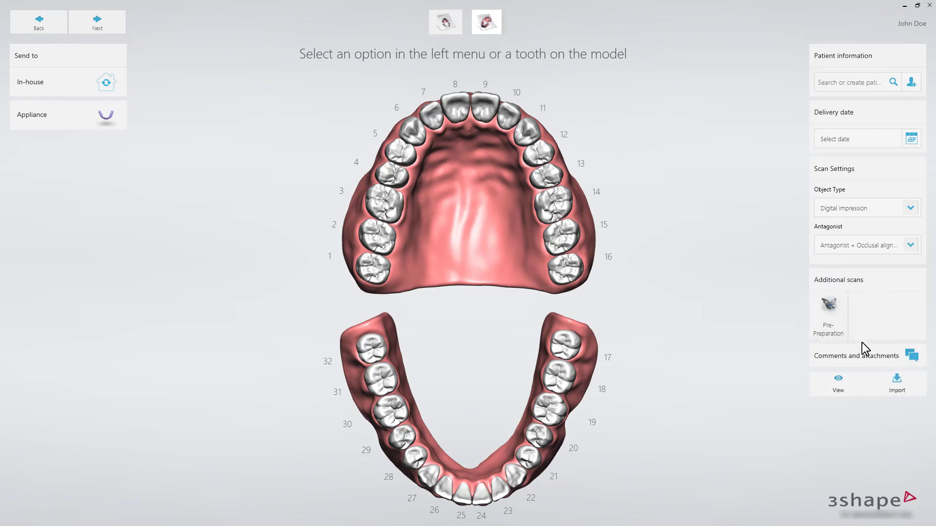
# Import the upper jaw Raw Preparation scan from the case's Scans\Upper folder.
pyautogui.click(879, 389)
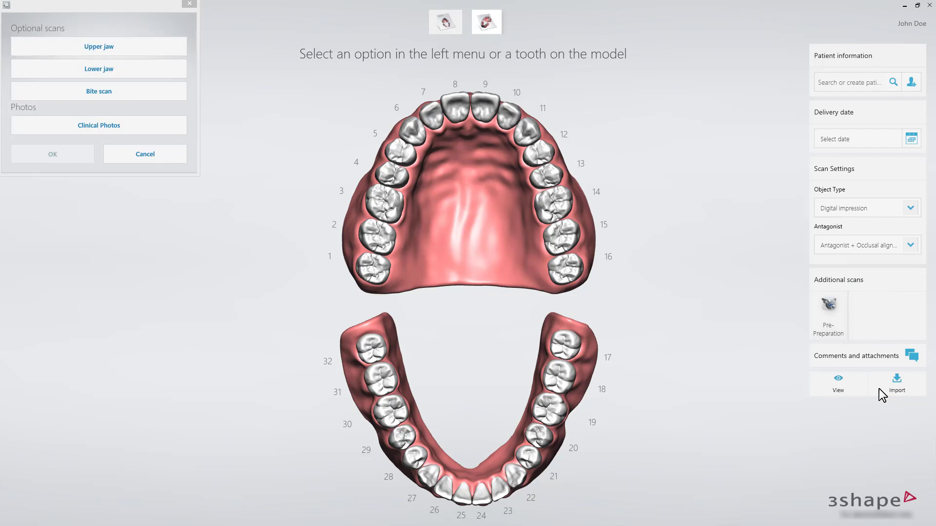
pyautogui.click(178, 45)
pyautogui.click(531, 162)
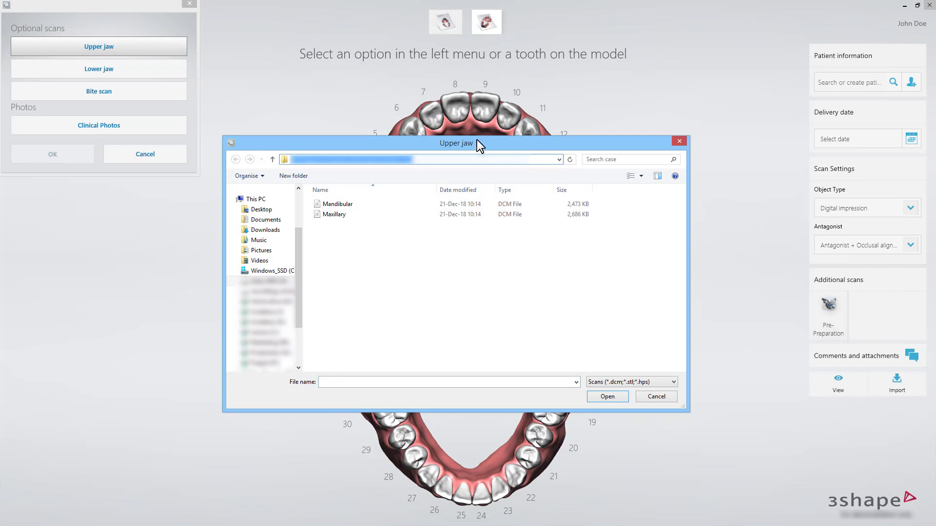
pyautogui.hotkey('ctrl', 'v')
pyautogui.press('Return')
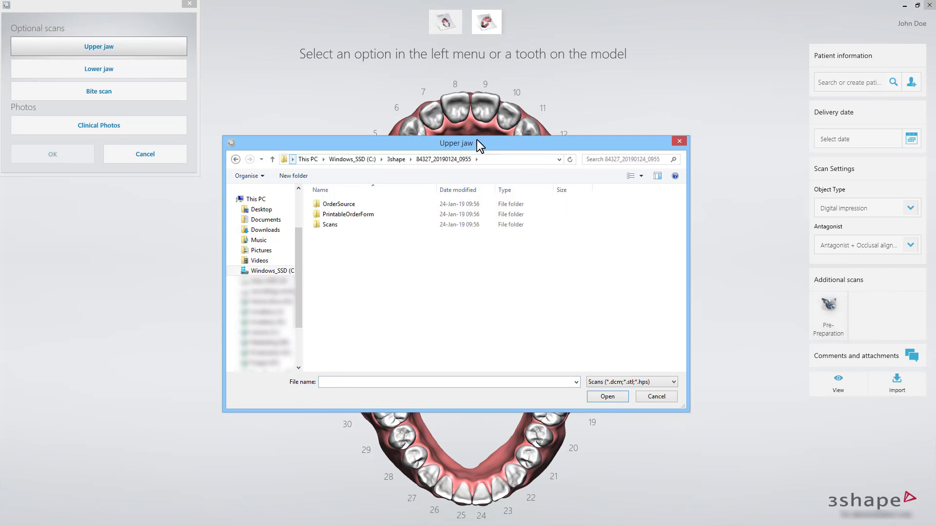
pyautogui.doubleClick(352, 224)
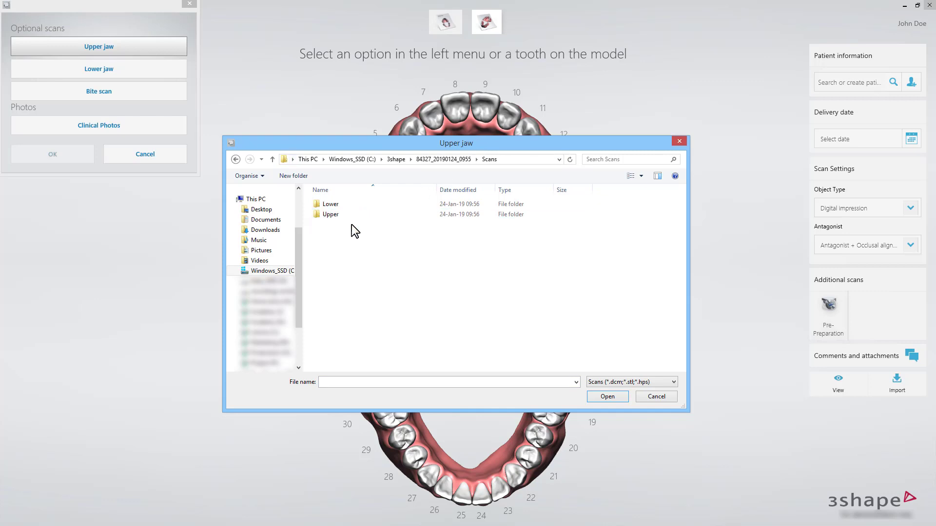
pyautogui.doubleClick(352, 217)
pyautogui.click(353, 216)
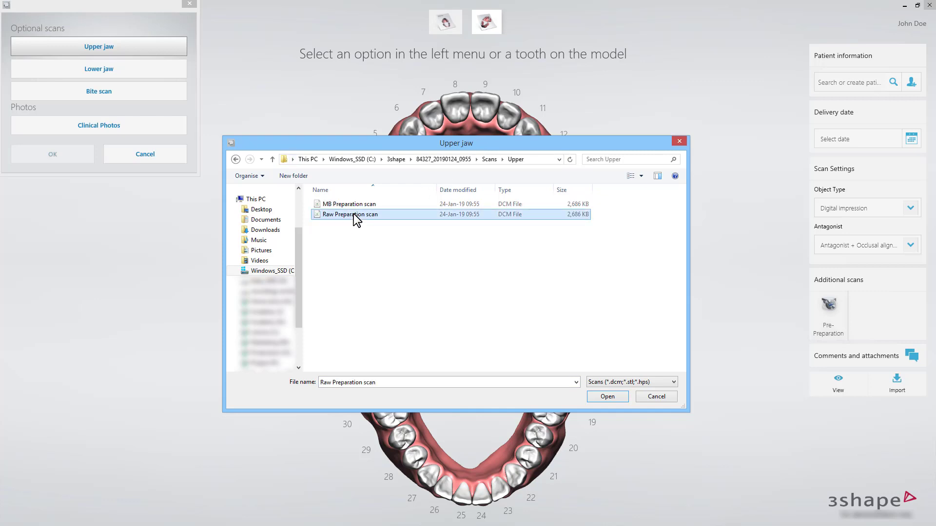
pyautogui.click(607, 397)
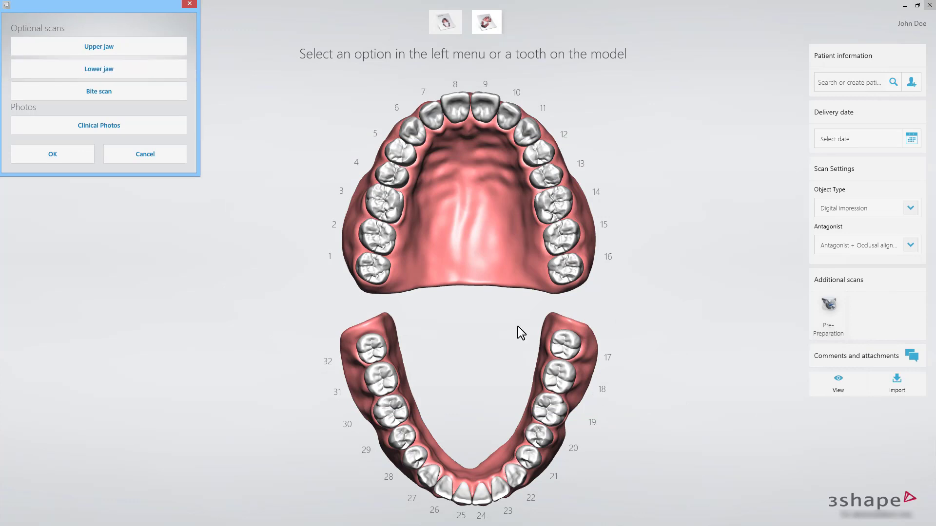
# Import the lower jaw Raw Preparation scan from Scans\Lower and confirm the imports.
pyautogui.click(172, 71)
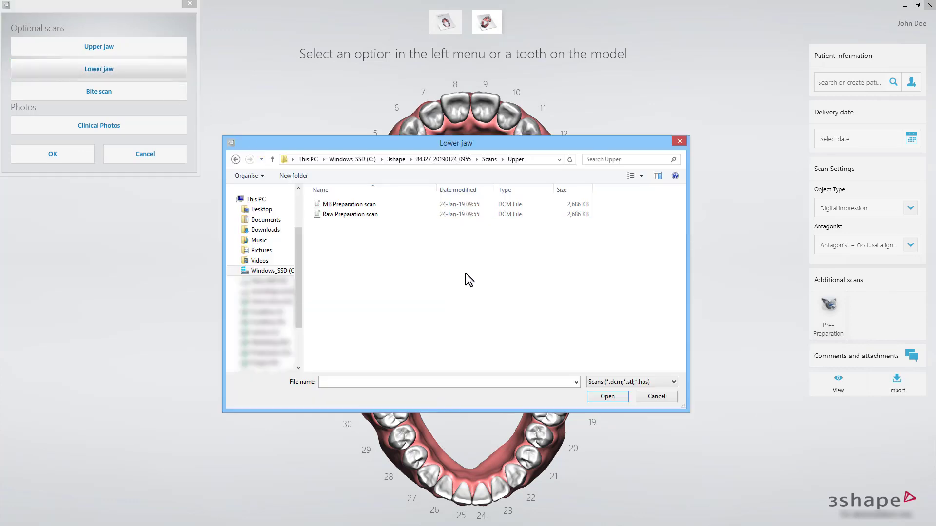
pyautogui.click(492, 162)
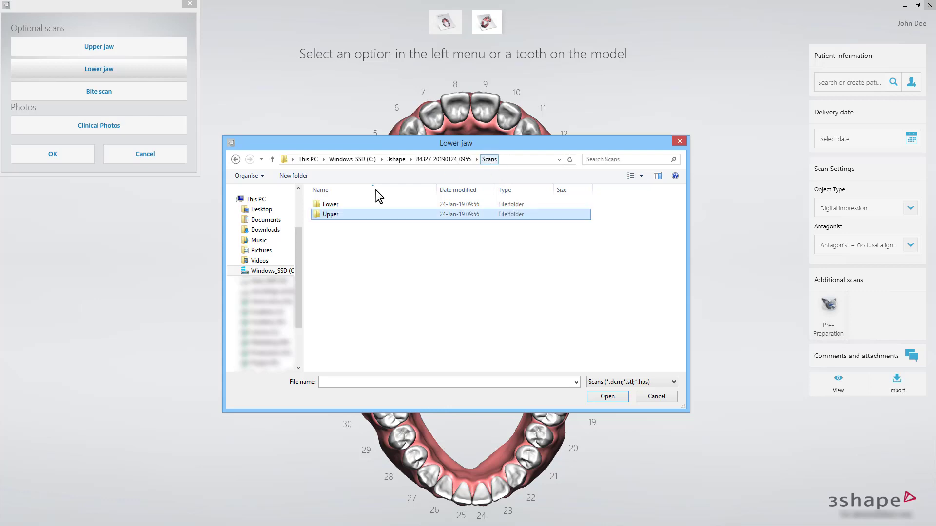
pyautogui.doubleClick(337, 205)
pyautogui.click(366, 216)
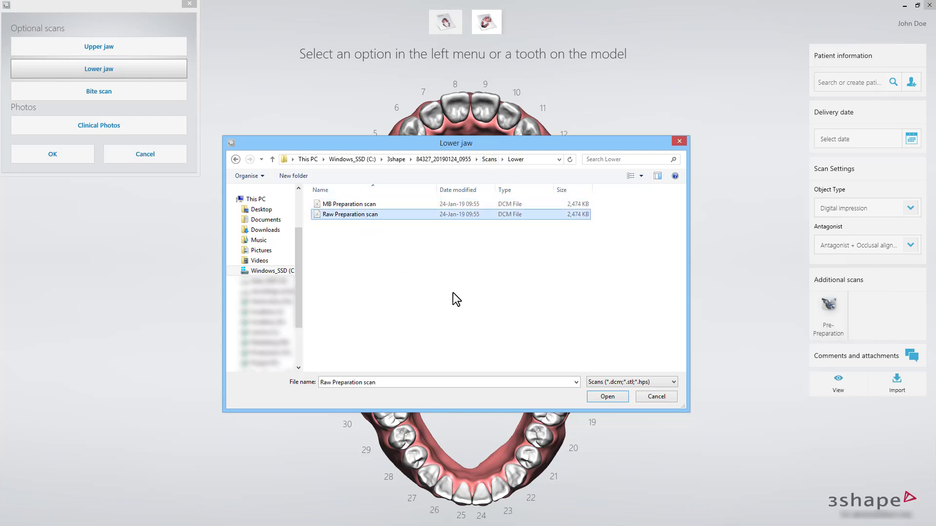
pyautogui.click(595, 398)
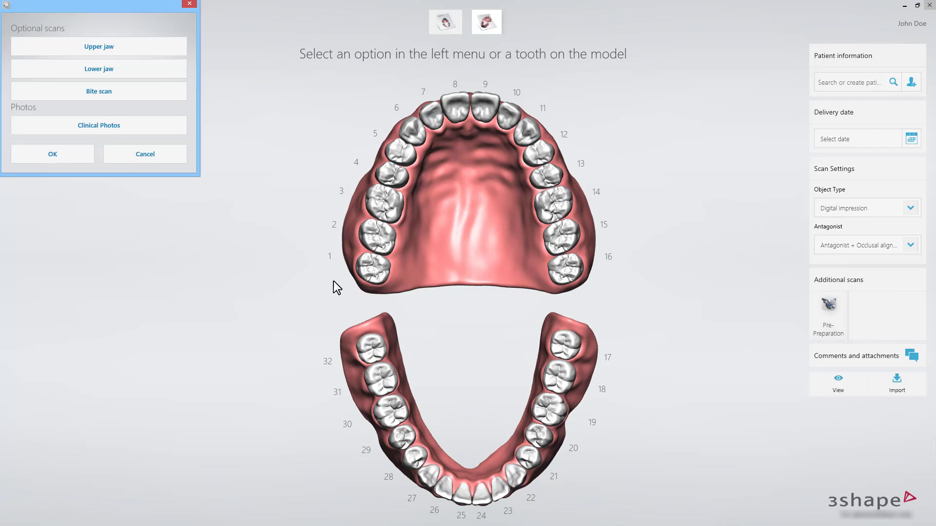
pyautogui.click(72, 156)
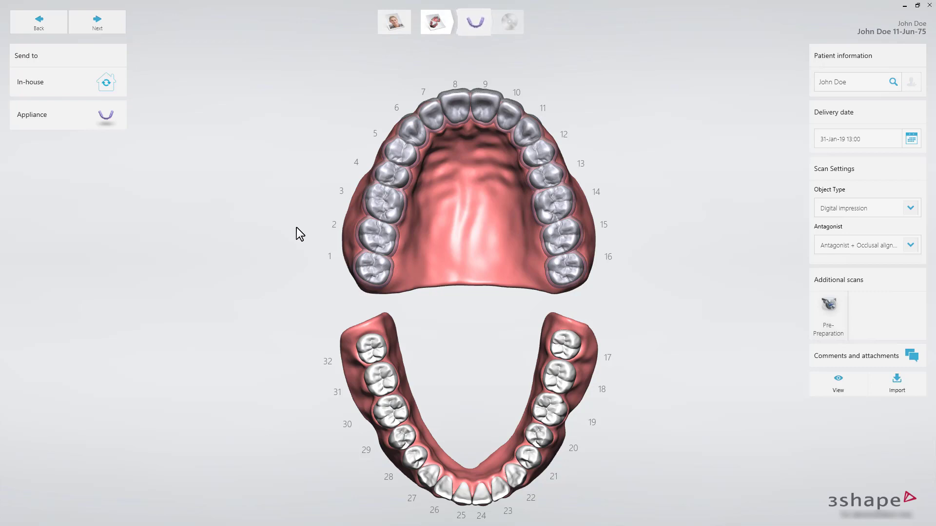
# Advance the case from the order form into the Appliance Designer splint design step.
pyautogui.click(473, 32)
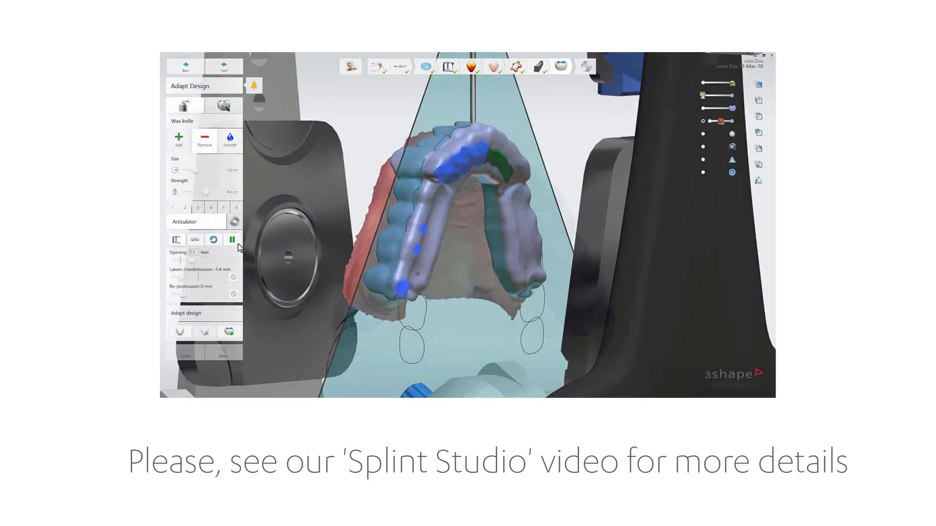
pyautogui.click(238, 244)
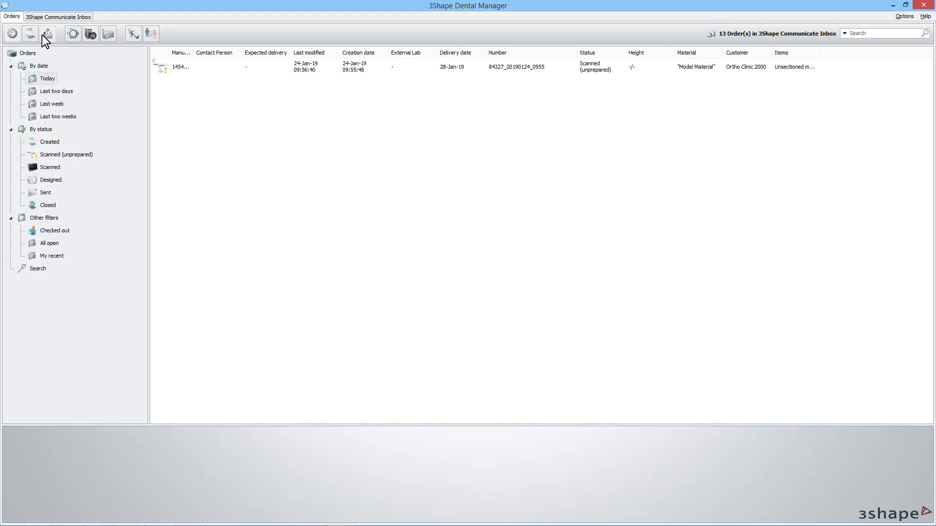
# Create a new order with tooth 16 as a Zirkon upper-arch splint and save it.
pyautogui.click(28, 34)
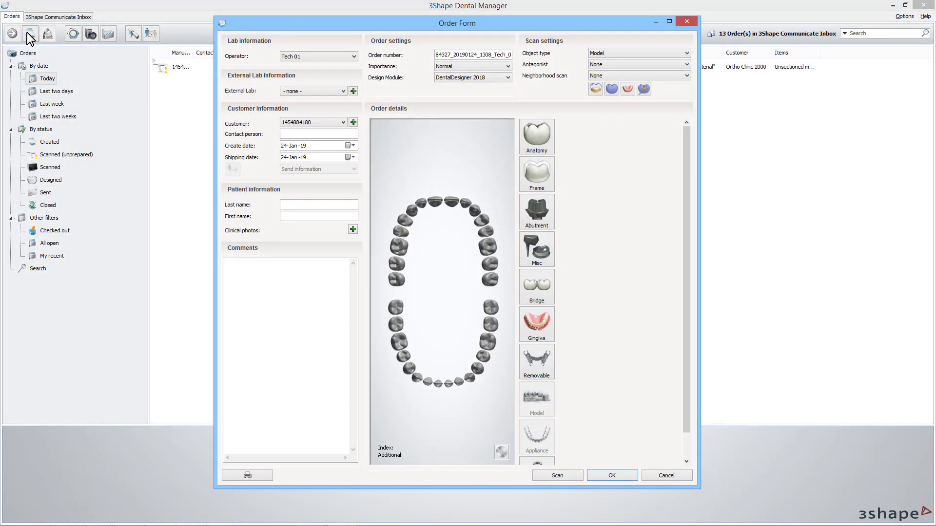
pyautogui.click(396, 246)
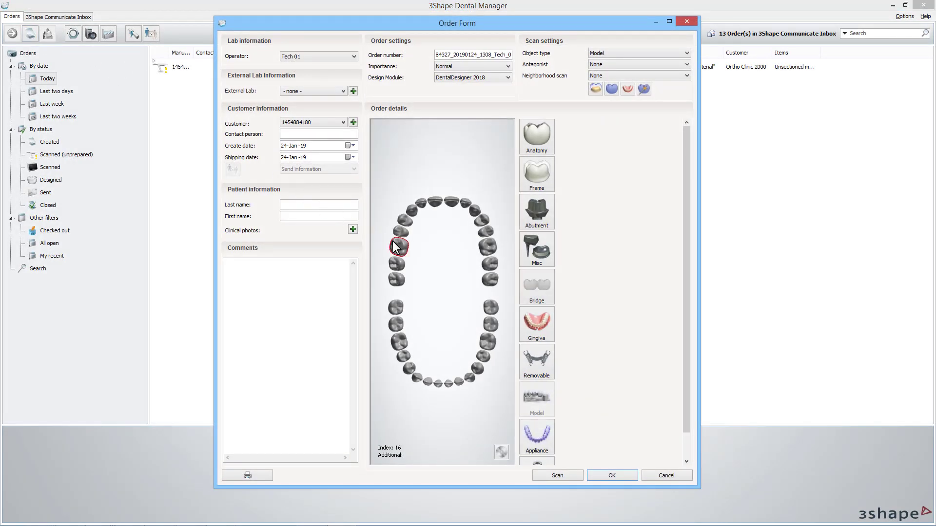
pyautogui.click(529, 429)
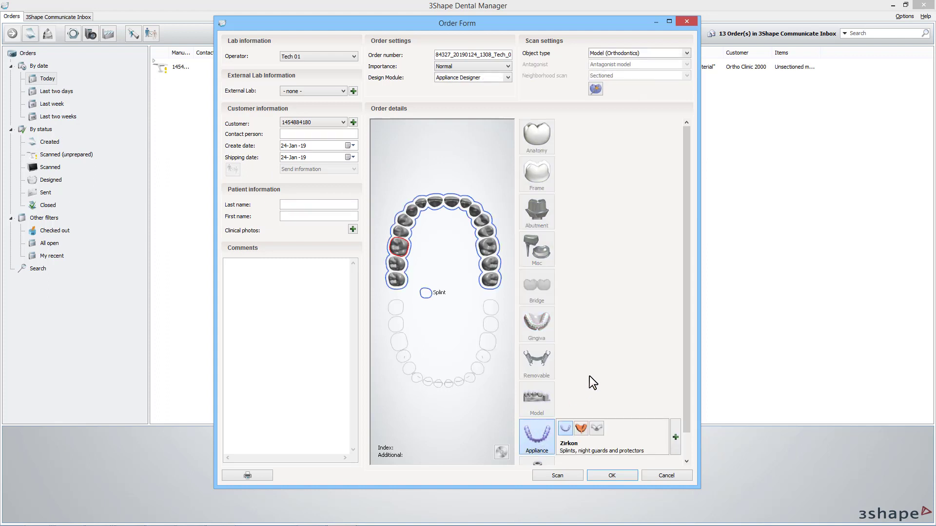
pyautogui.click(598, 476)
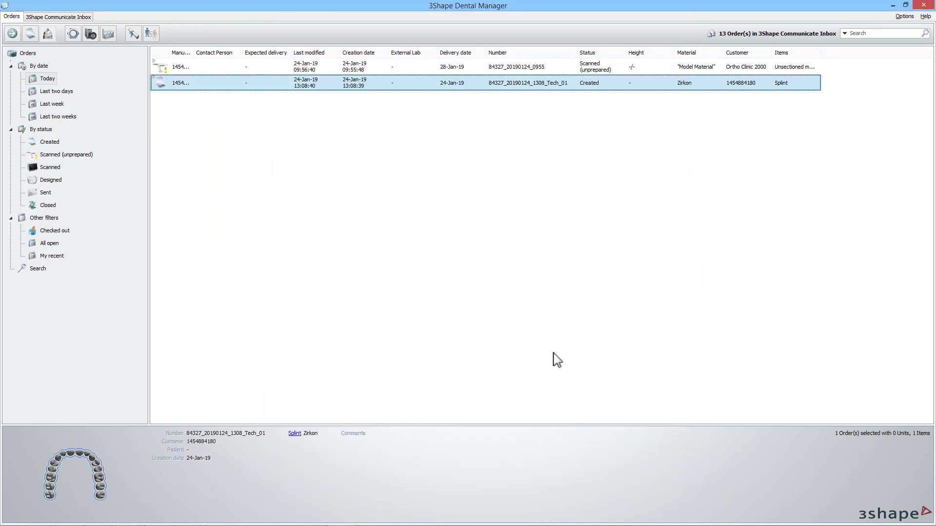